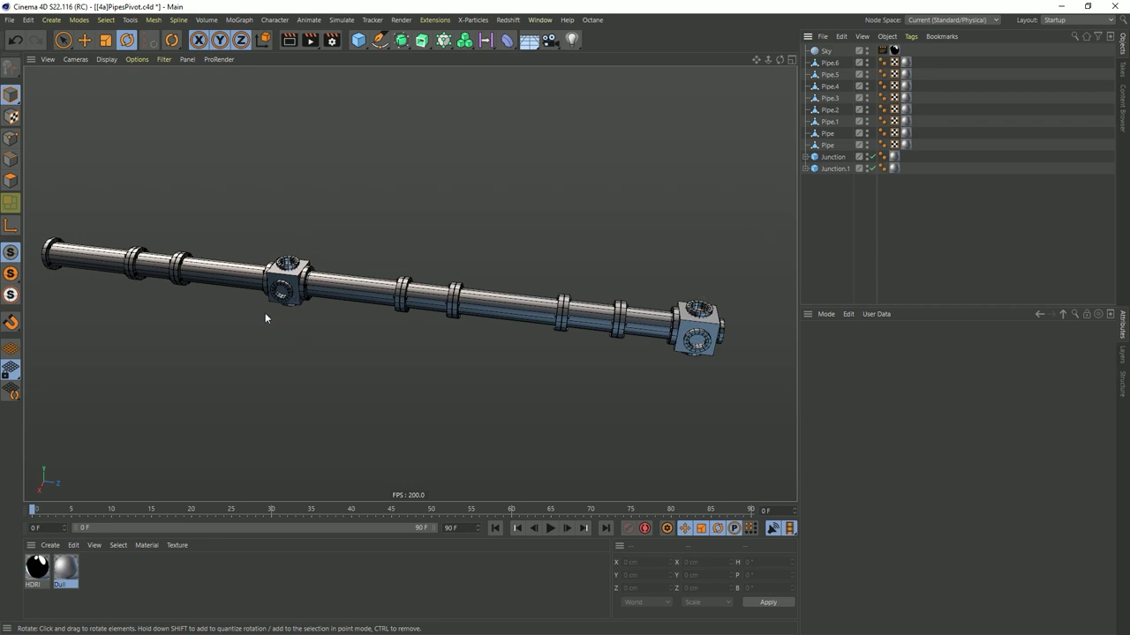
- Try rotating the three end pipes and the middle junction to -90° pitch about their shared centre and moving them onto the remaining run
left_click(164, 255)
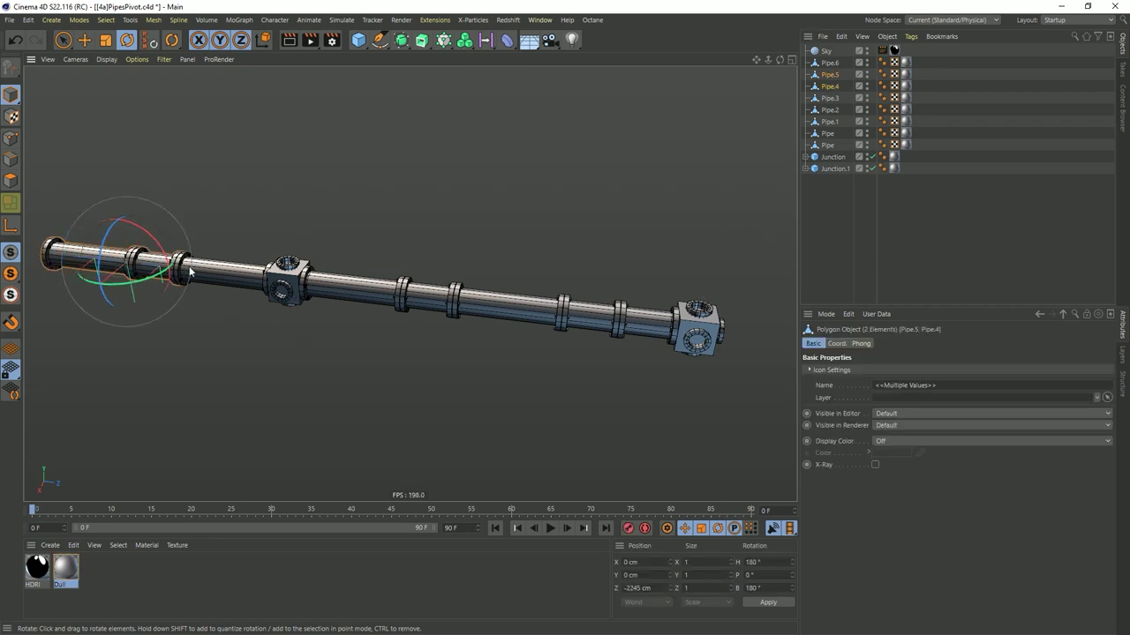
left_click(283, 275, "shift")
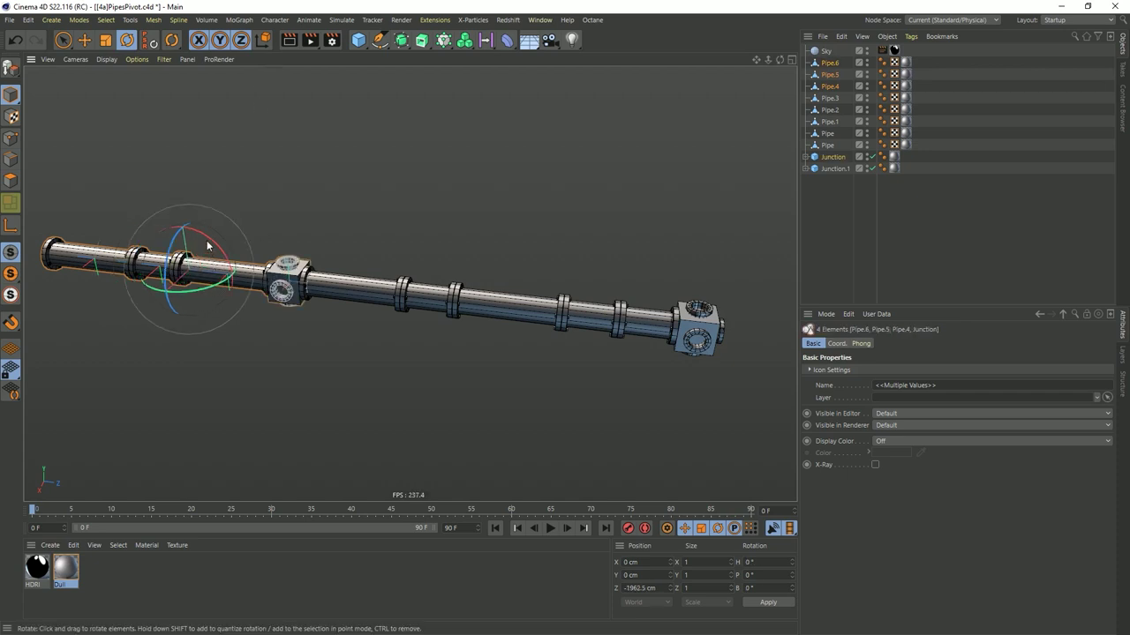
left_click_drag(205, 239, 326, 228)
key("e")
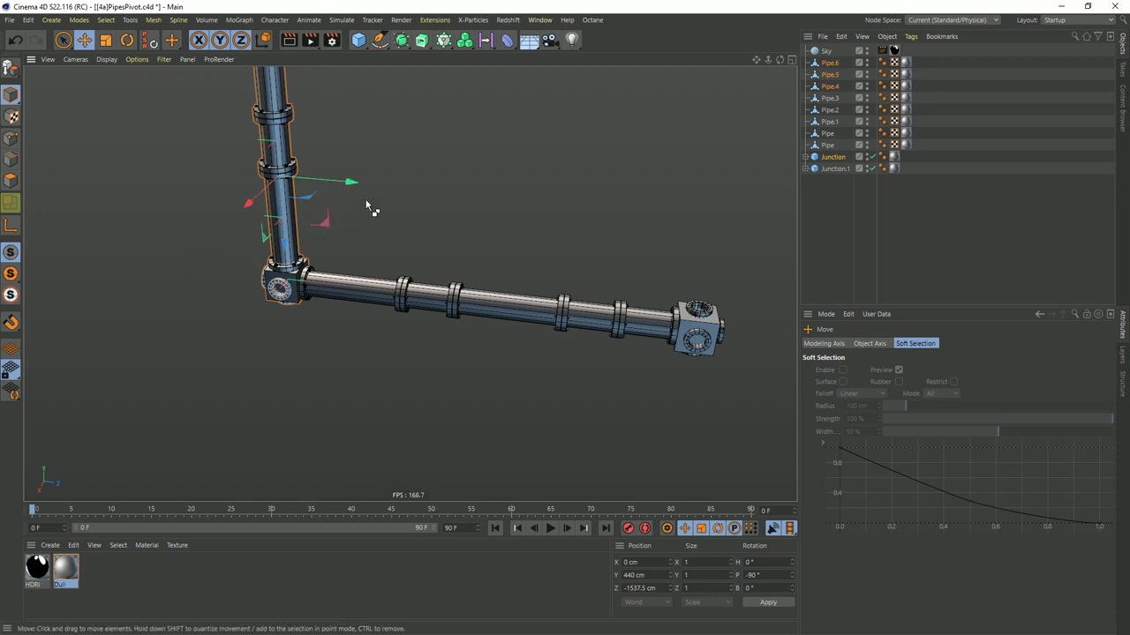
key("ctrl+z")
- Select the three end pipes and the middle junction, place the pivot on the junction's axis, and rotate them to -90° pitch
left_click(143, 239)
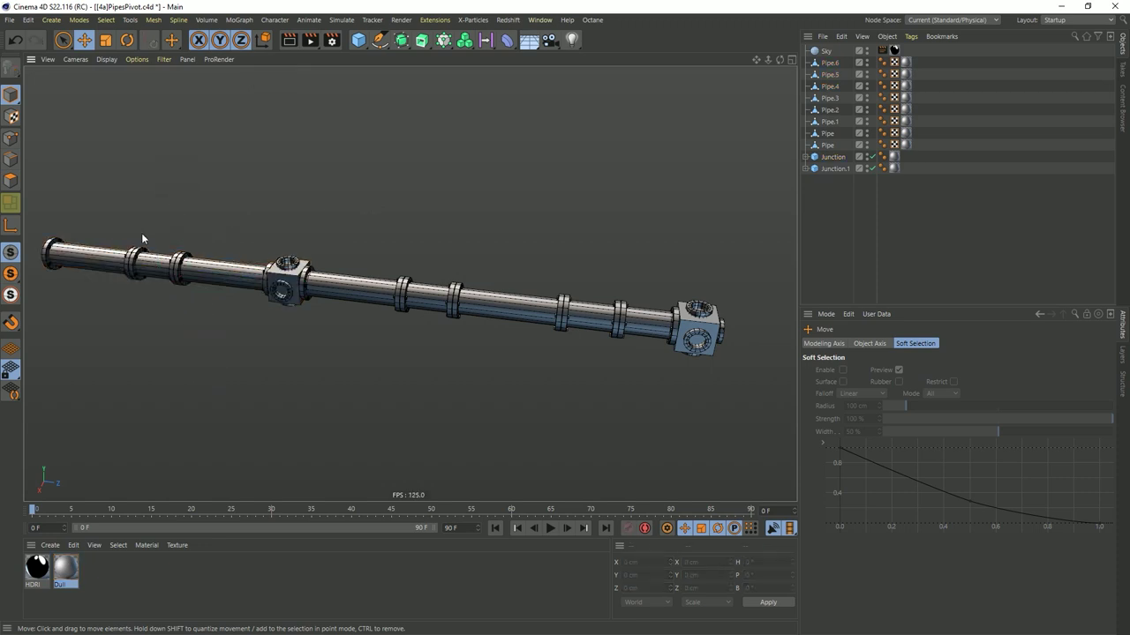
left_click_drag(117, 258, 105, 271)
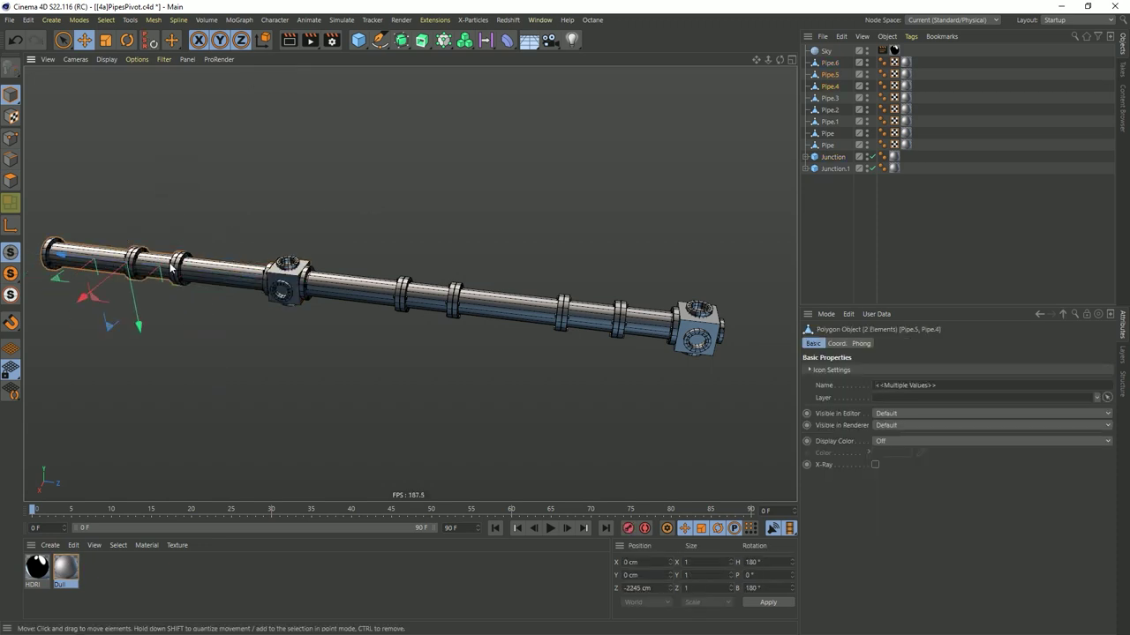
left_click(276, 282, "shift")
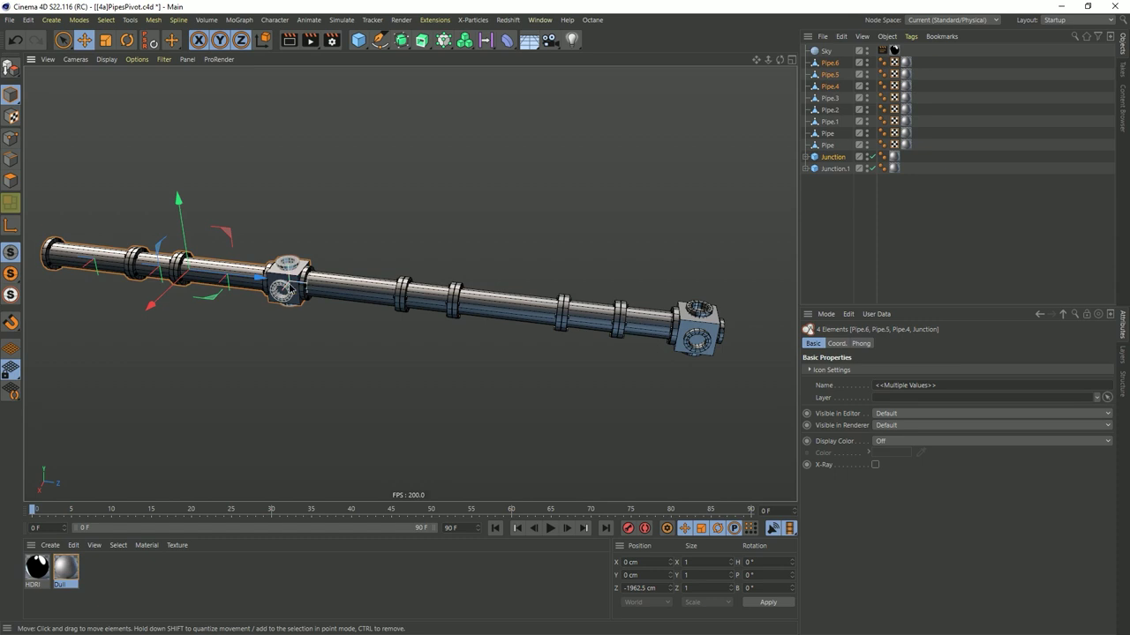
left_click_drag(290, 288, 290, 290)
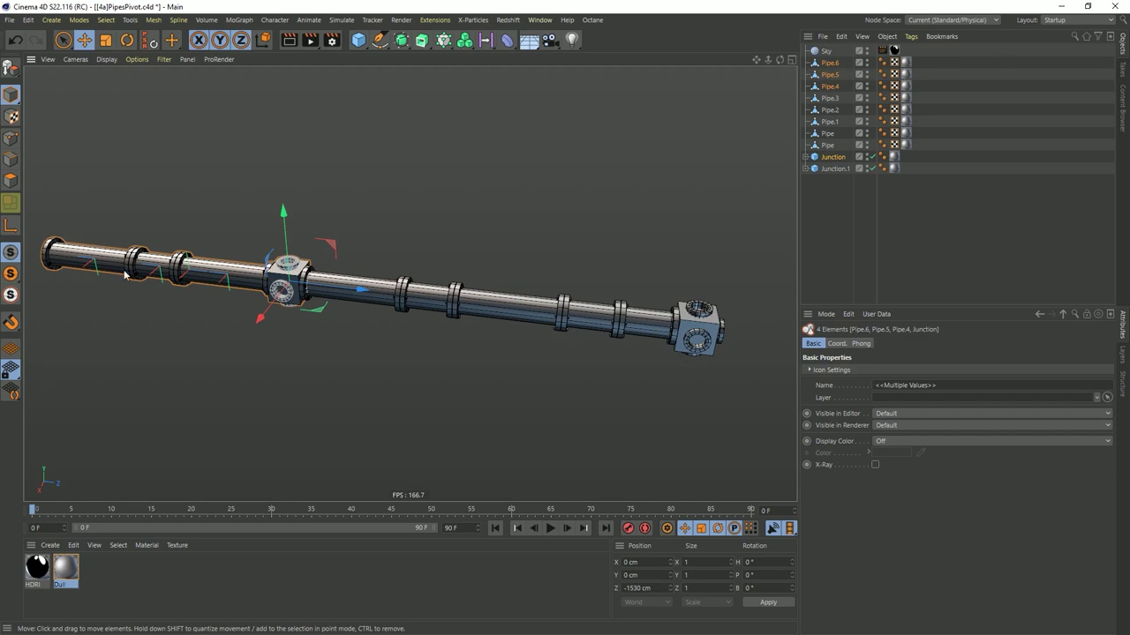
key("r")
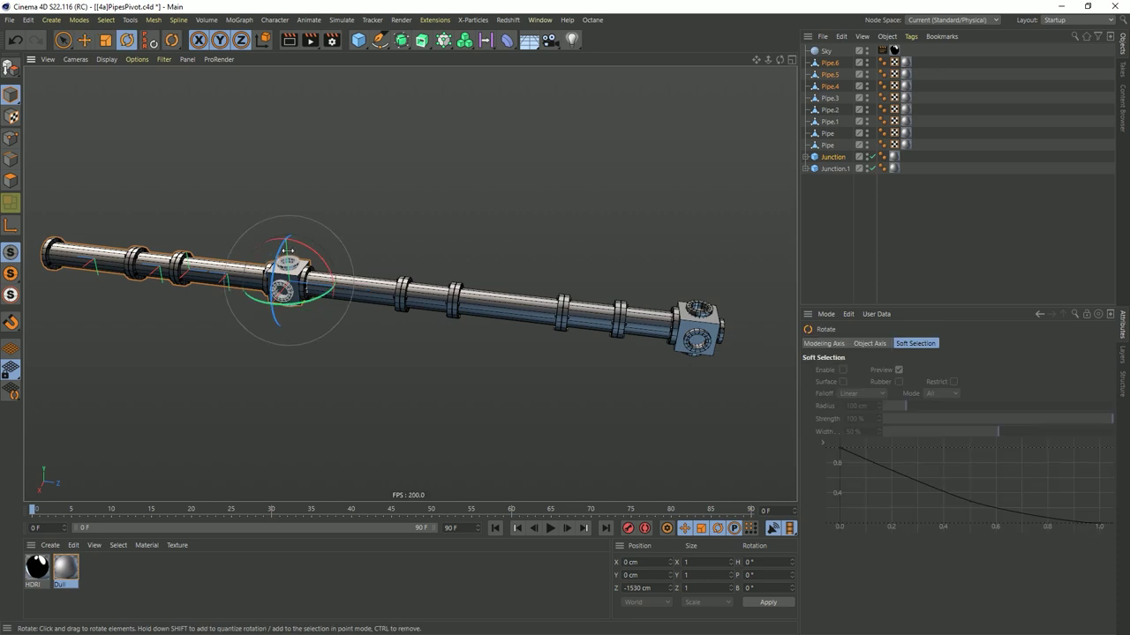
left_click_drag(303, 251, 359, 318)
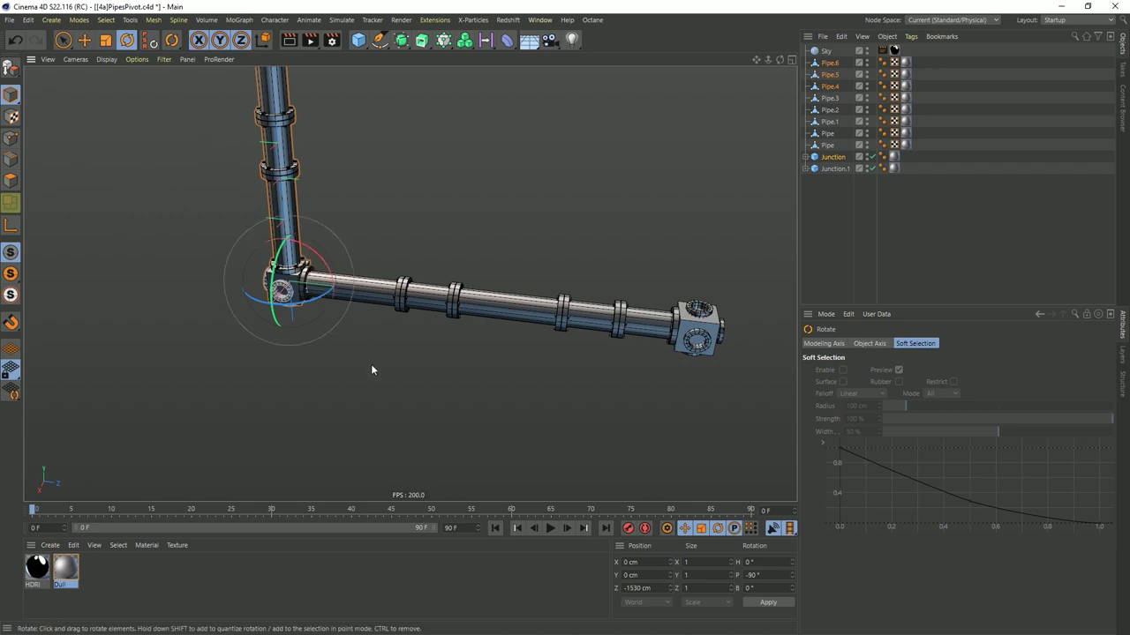
- Add the remaining pipes and the end junction to the selection, and try rotating the whole assembly about the middle junction
left_click(430, 304, "shift")
left_click(445, 300, "shift")
left_click(507, 309, "shift")
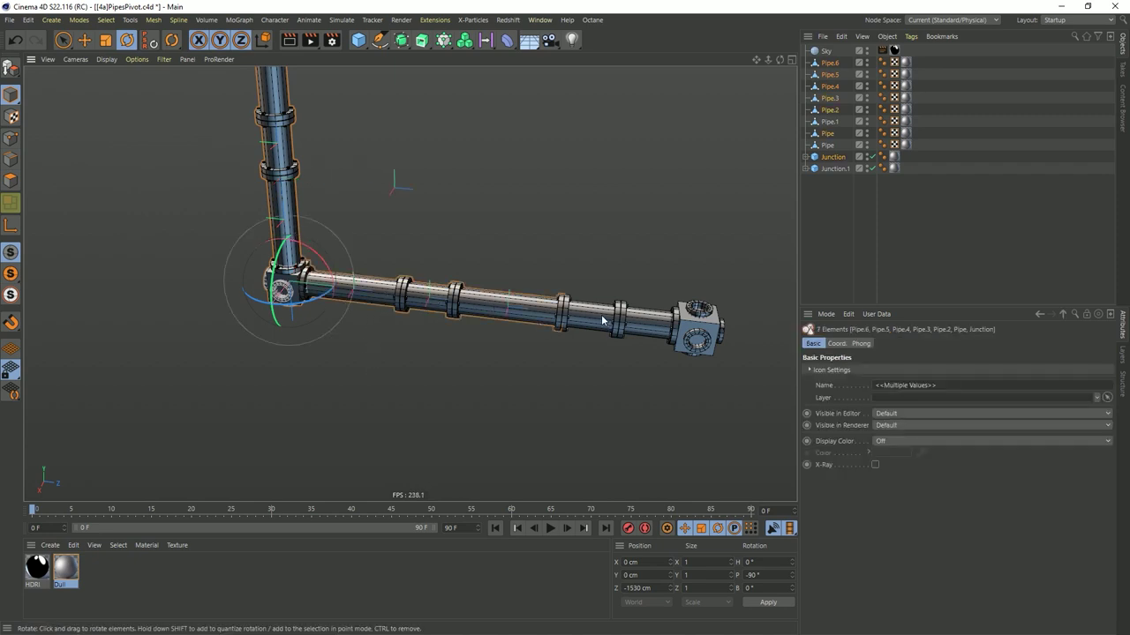
left_click(591, 318, "shift")
left_click(649, 323, "shift")
left_click(688, 329, "shift")
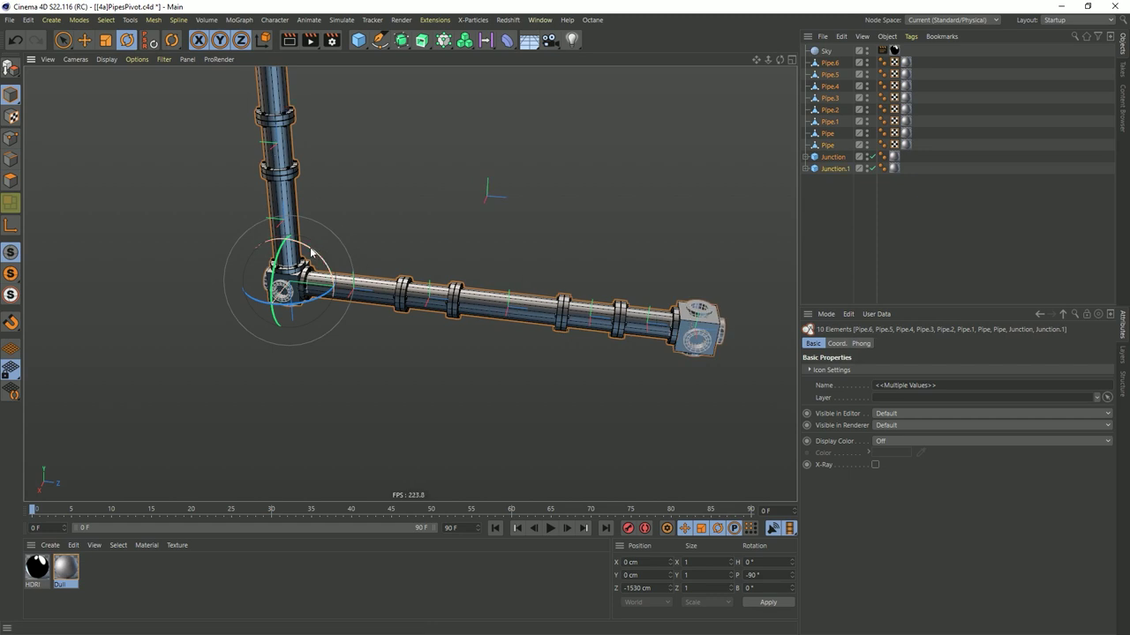
left_click_drag(311, 254, 316, 302)
key("ctrl+z")
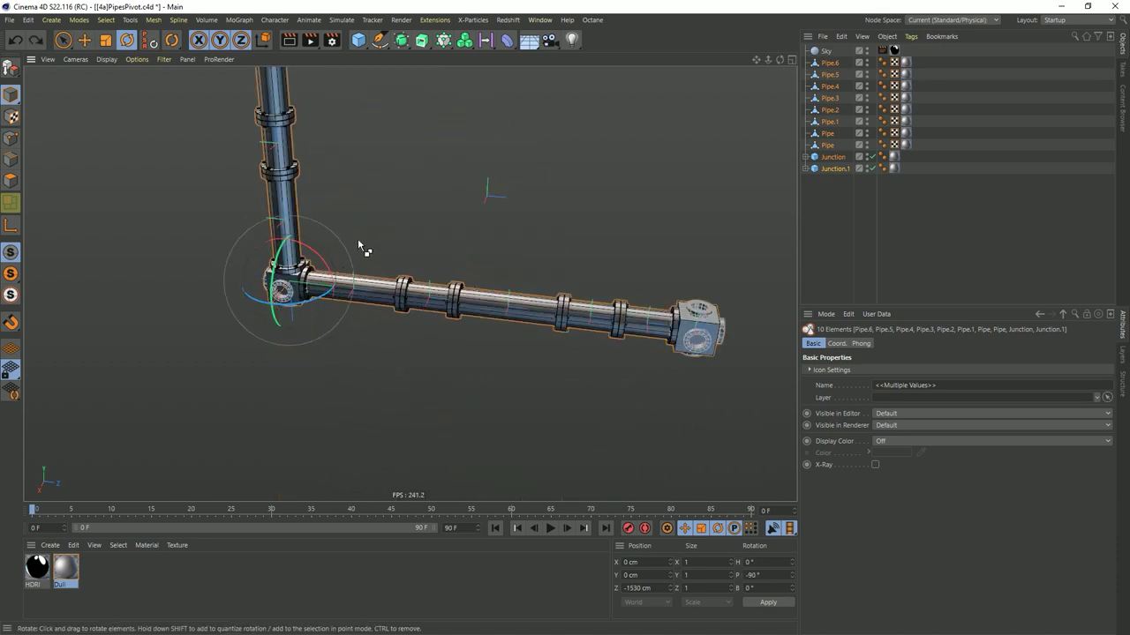
- Place the pivot on the end junction's axis and rotate the whole pipe assembly to 90° pitch
left_click(487, 198)
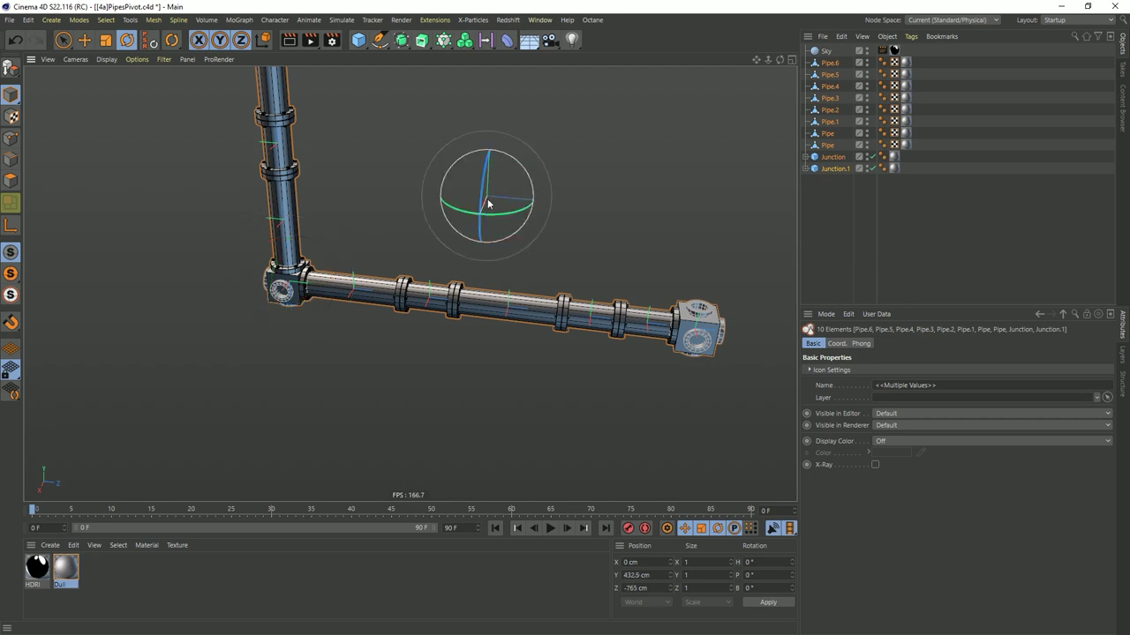
left_click(696, 331)
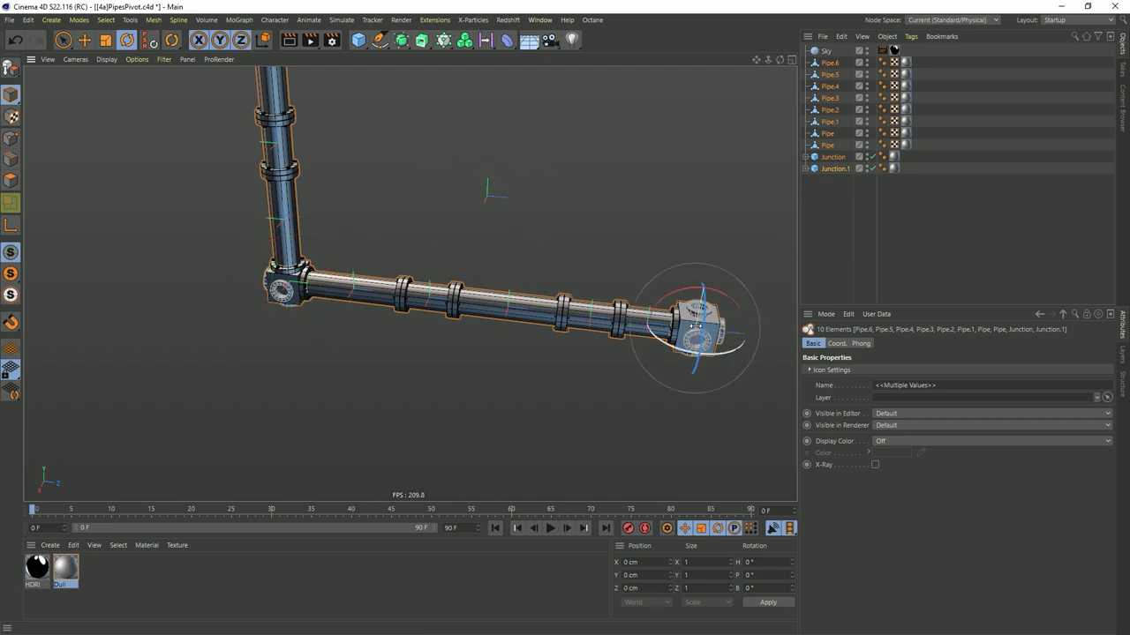
left_click_drag(715, 294, 638, 321)
- Duplicate the three lower horizontal pipes and their junction, and rotate the copies 180° about the junction to extend the opposite way
key("o")
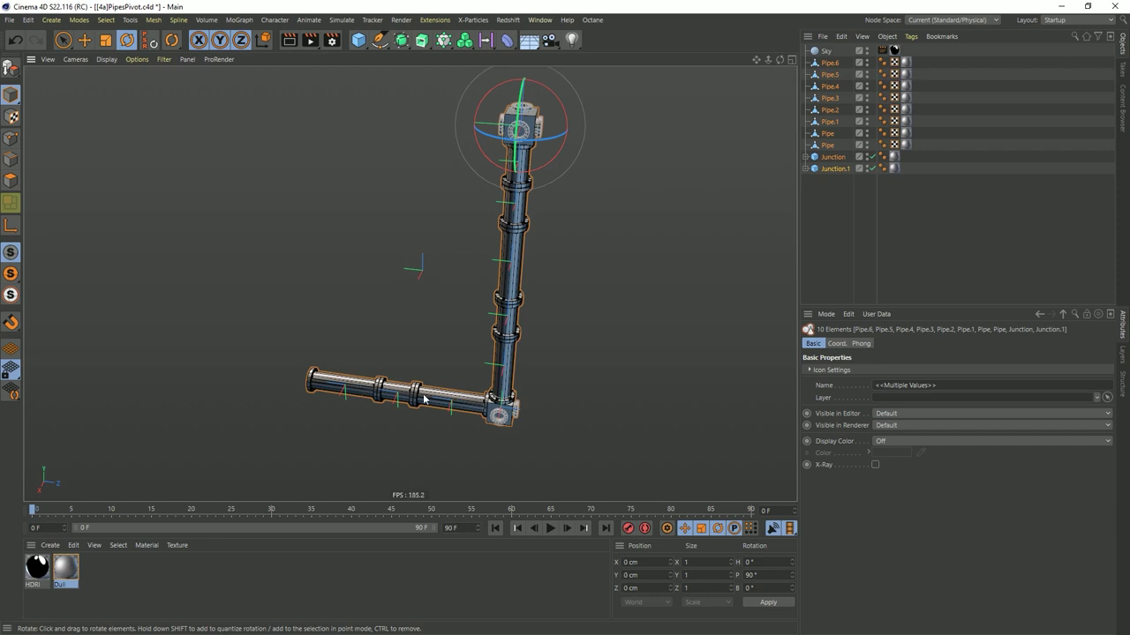
left_click_drag(423, 399, 456, 396, "alt")
left_click(369, 391)
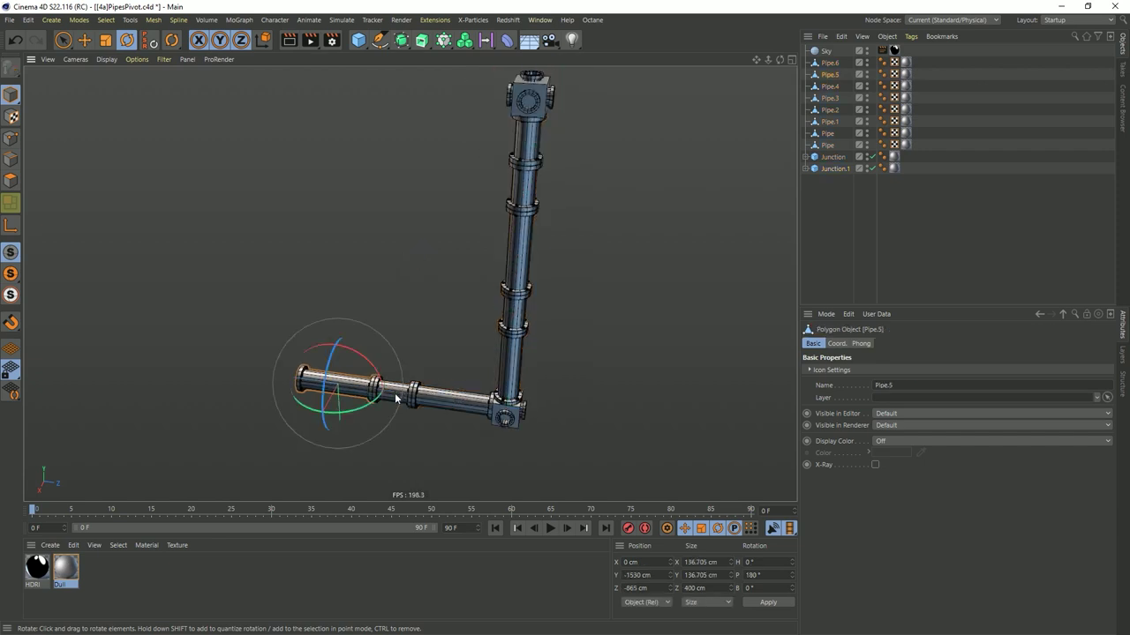
left_click(403, 399, "shift")
left_click(452, 402, "shift")
left_click(503, 411, "shift")
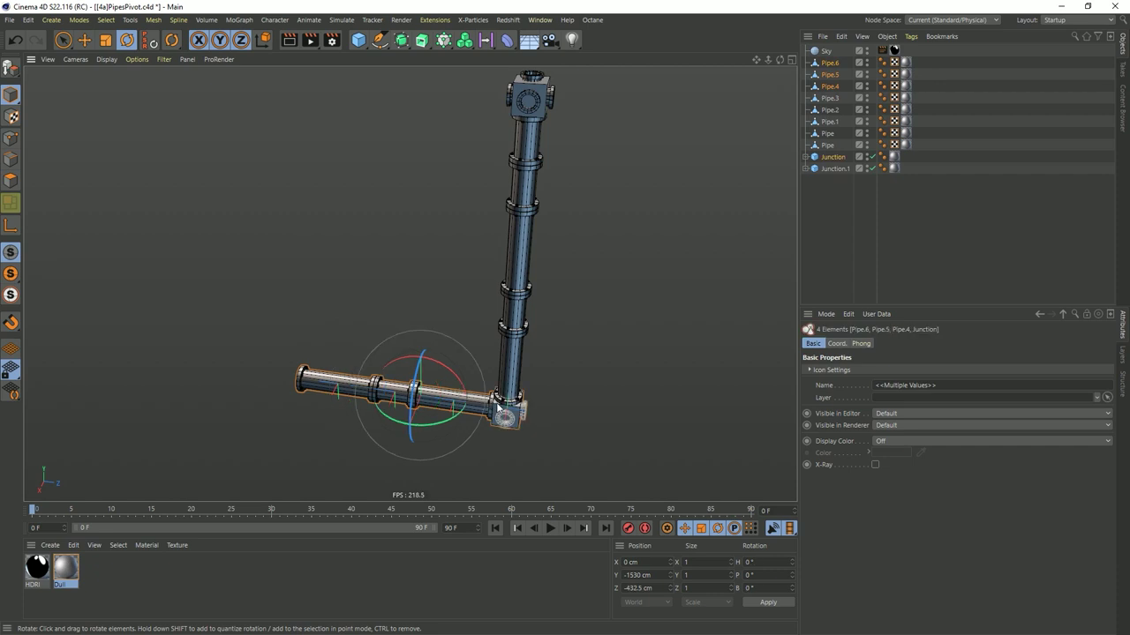
key("ctrl+c")
key("ctrl+v")
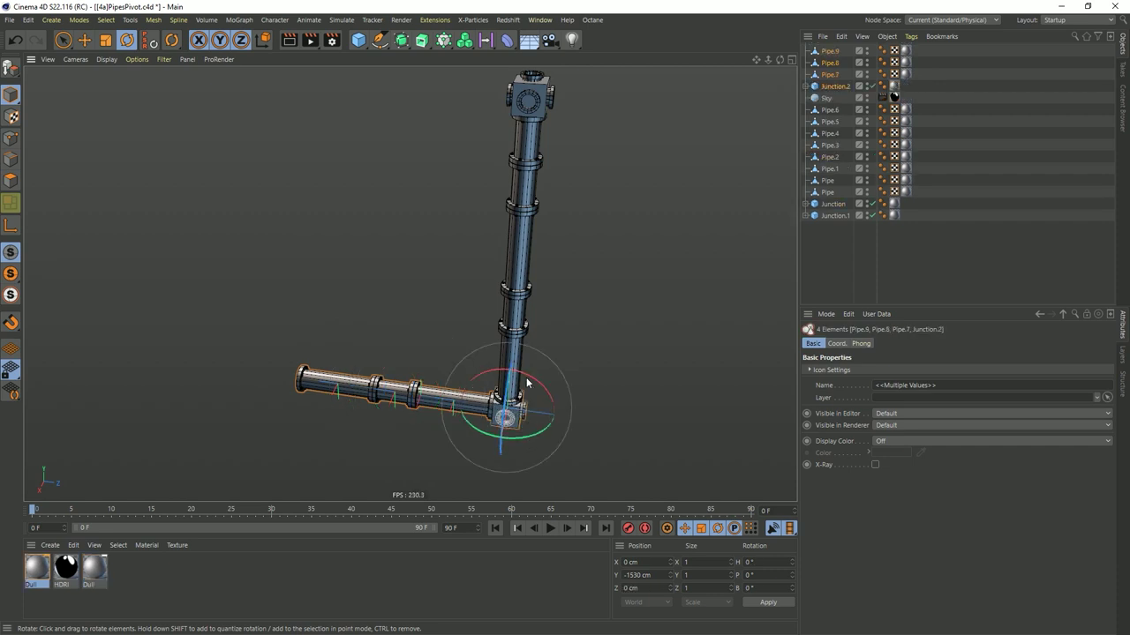
left_click_drag(527, 382, 482, 460)
- Delete the overlapping duplicate junction, Junction.2
scroll(524, 417, "up", 3)
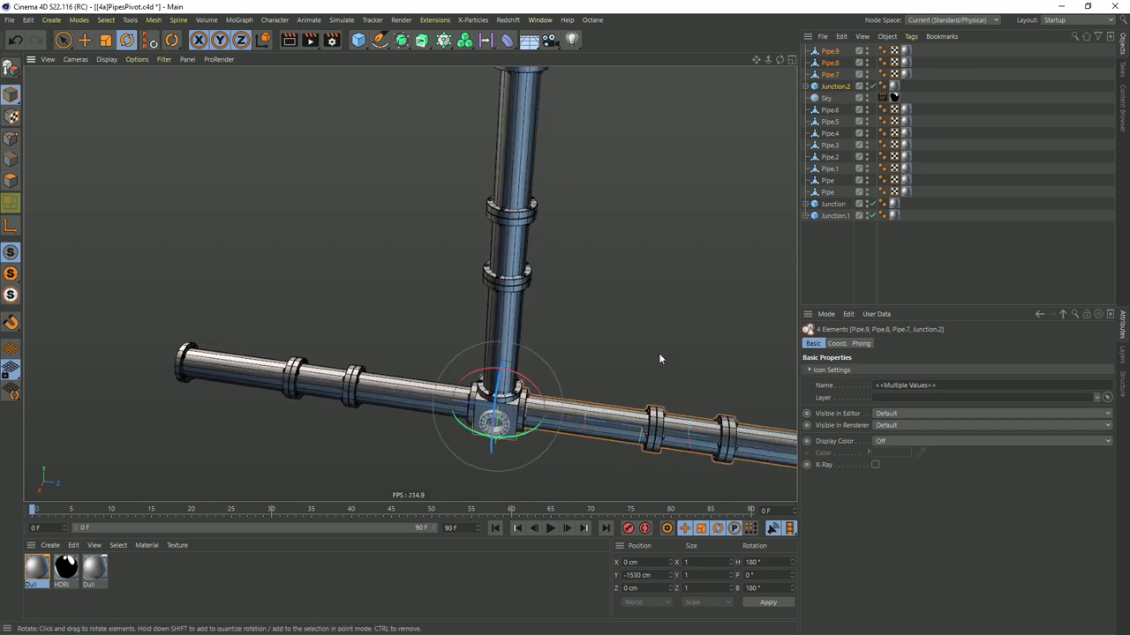
left_click(837, 87)
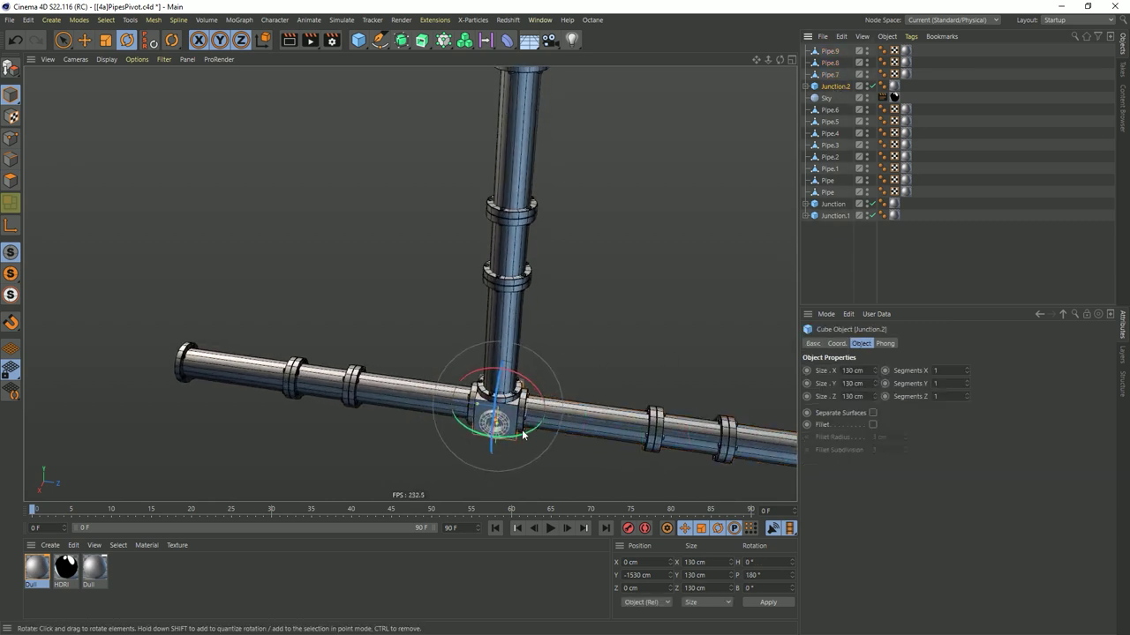
key("Delete")
scroll(518, 449, "down", 5)
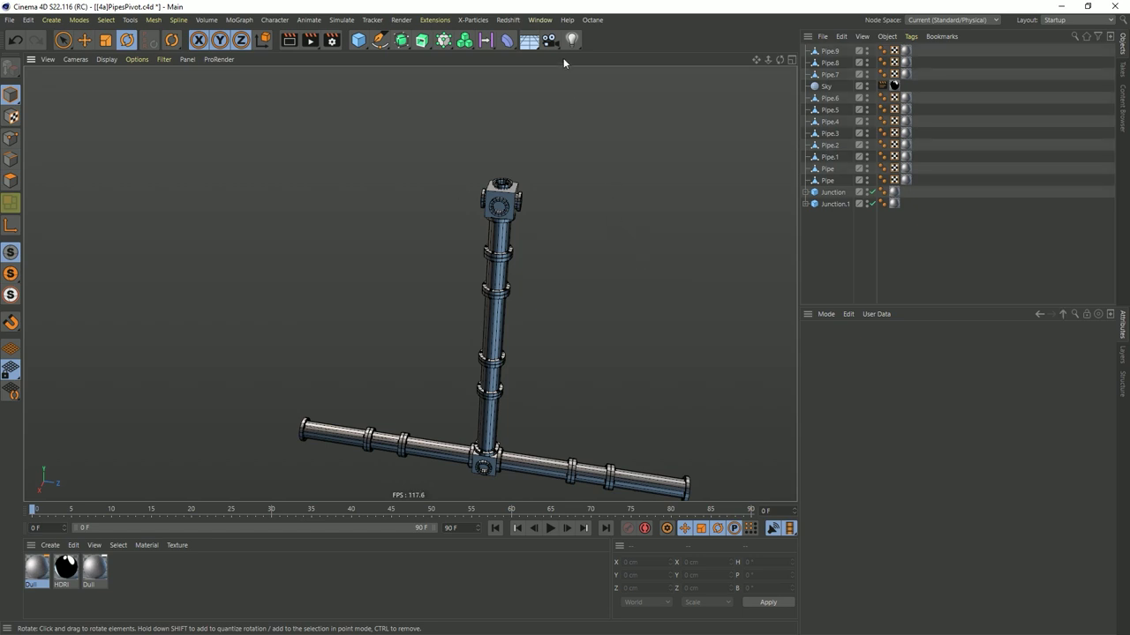
- Switch to the open robot project [7h_PivotTutorial]DR_D2.c4d
left_click(540, 20)
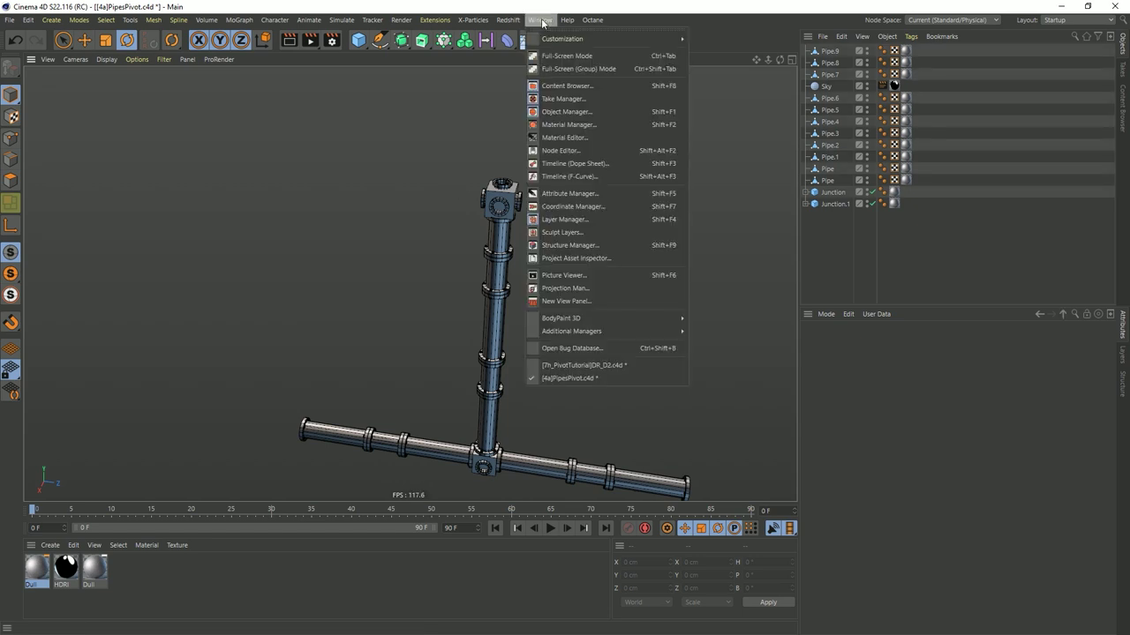
left_click(609, 366)
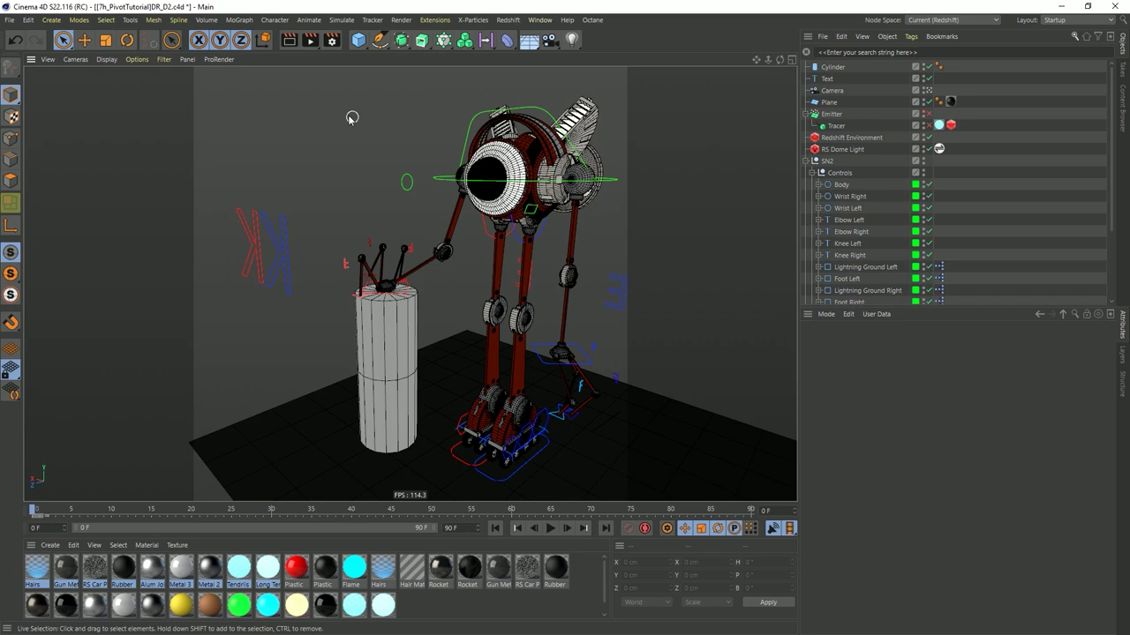
- Try lowering the robot's Body control by about 11 cm
left_click(438, 180)
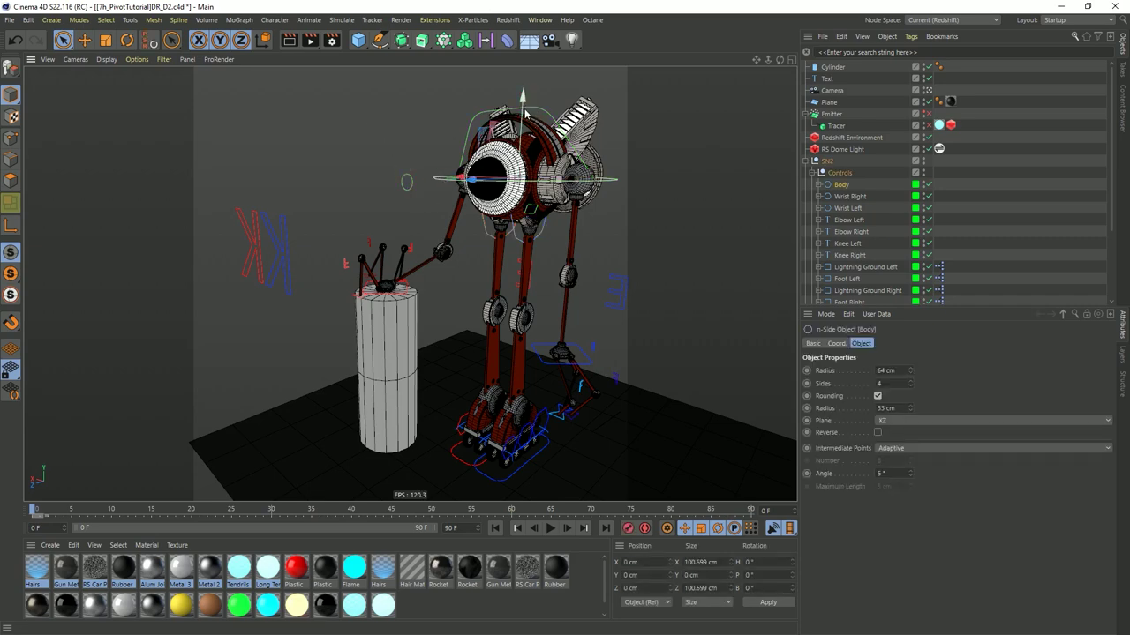
left_click_drag(523, 106, 518, 129)
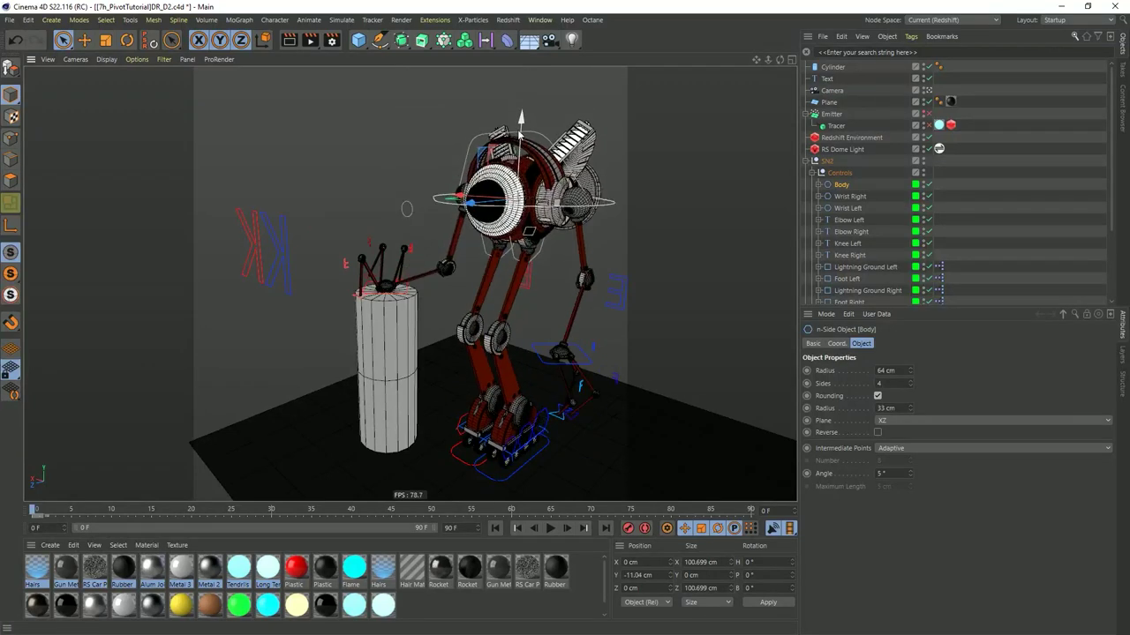
key("ctrl+z")
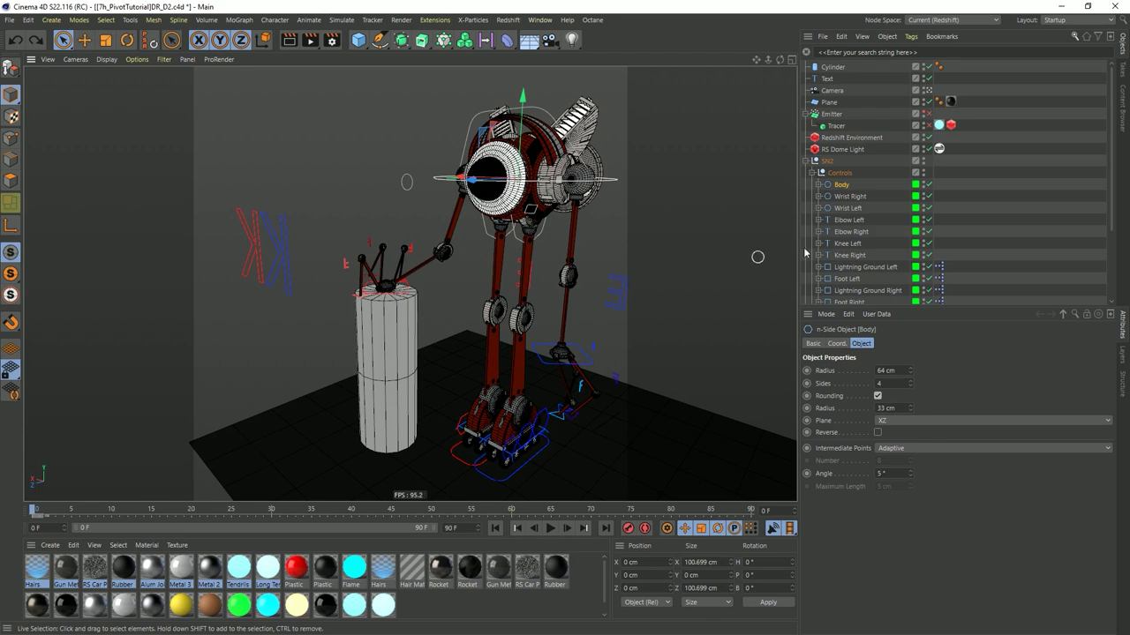
- Create a null at the Wrist Right control's position, inside the robot's Controls group
left_click(408, 300)
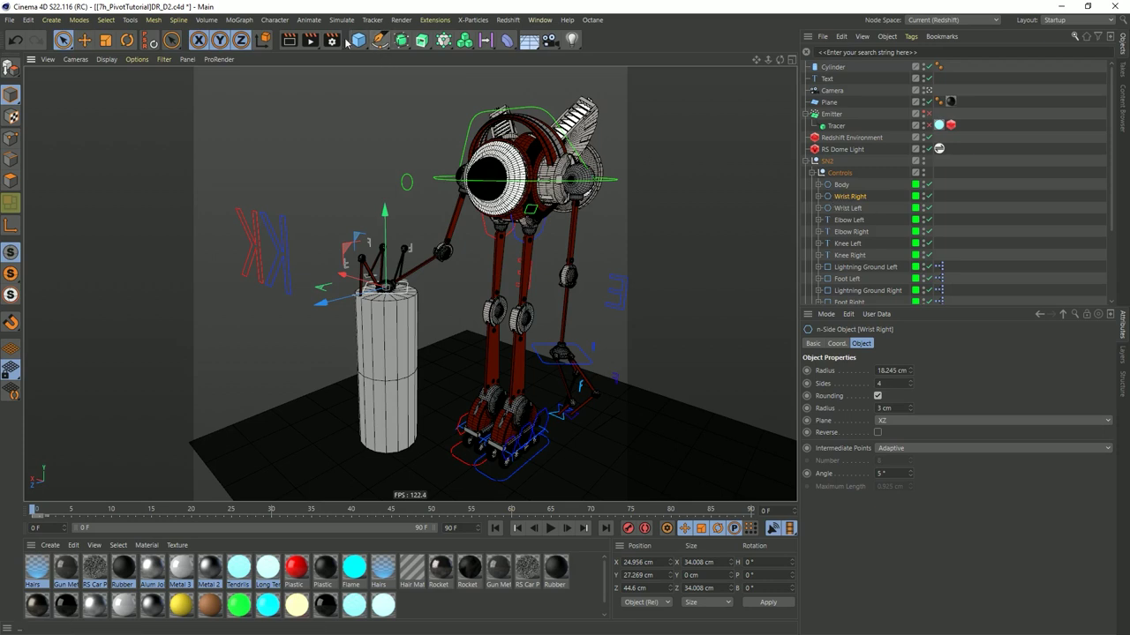
left_click_drag(358, 39, 389, 55)
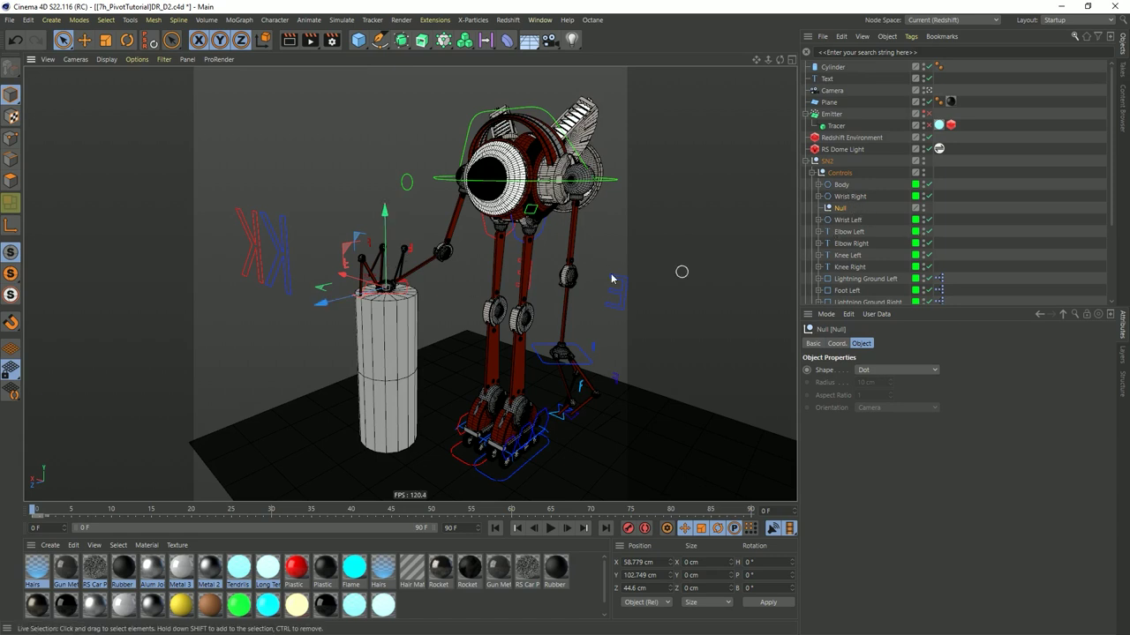
- Select all robot controls from Body to Foot Right except Wrist Right, and rotate them about the null to H 3.321°, P -54.832°, B 25.797°
left_click(840, 185)
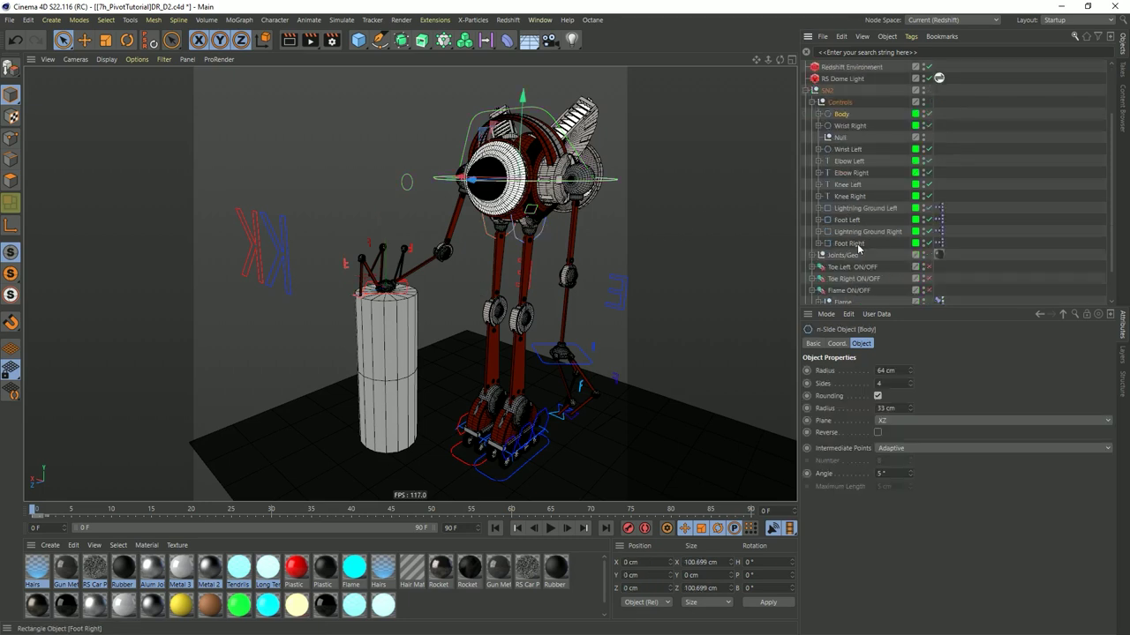
left_click(859, 248, "shift")
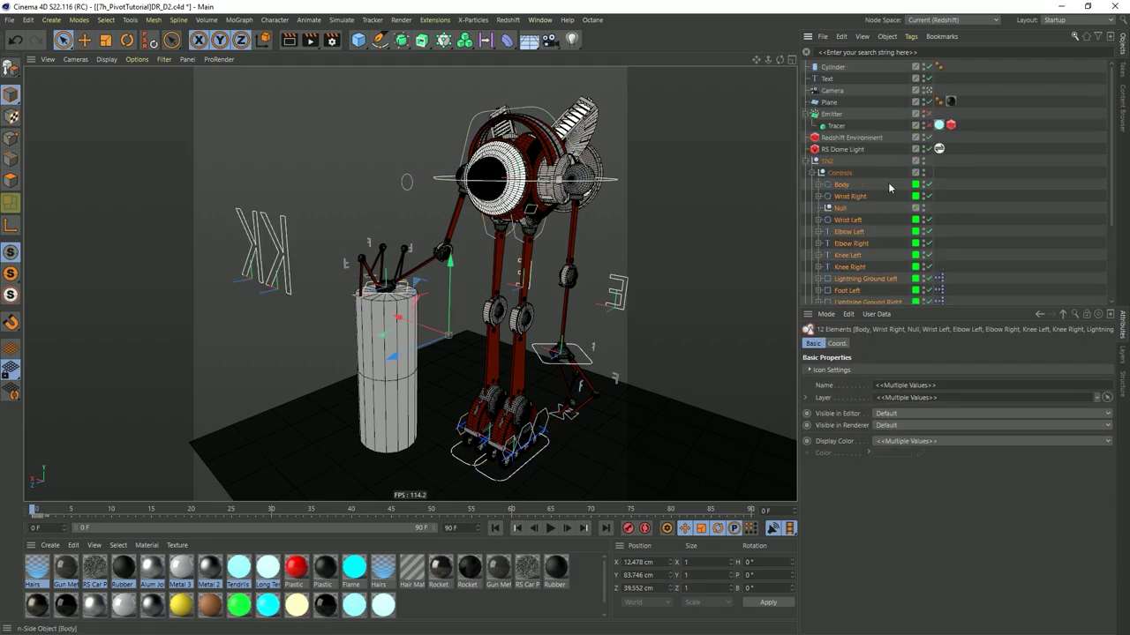
left_click(850, 196, "ctrl")
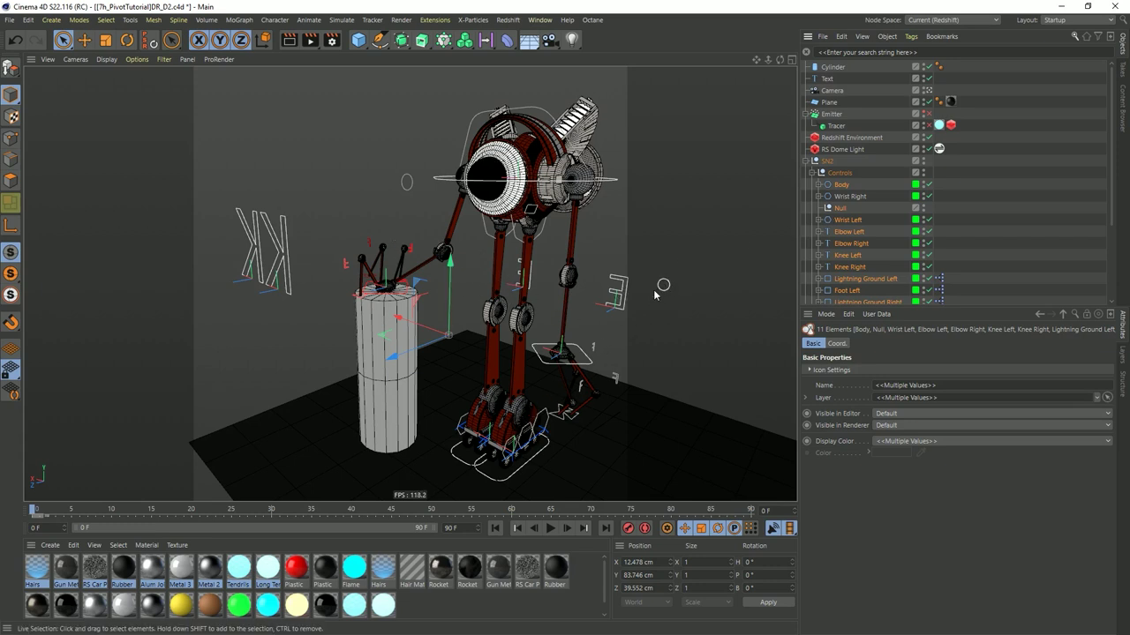
key("r")
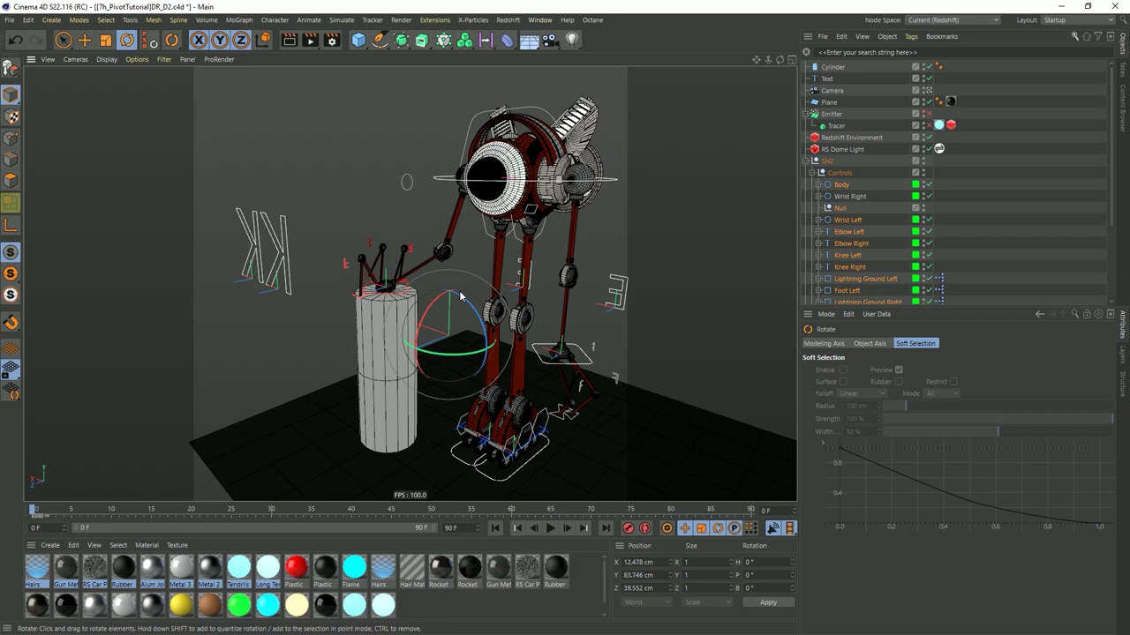
left_click(388, 292)
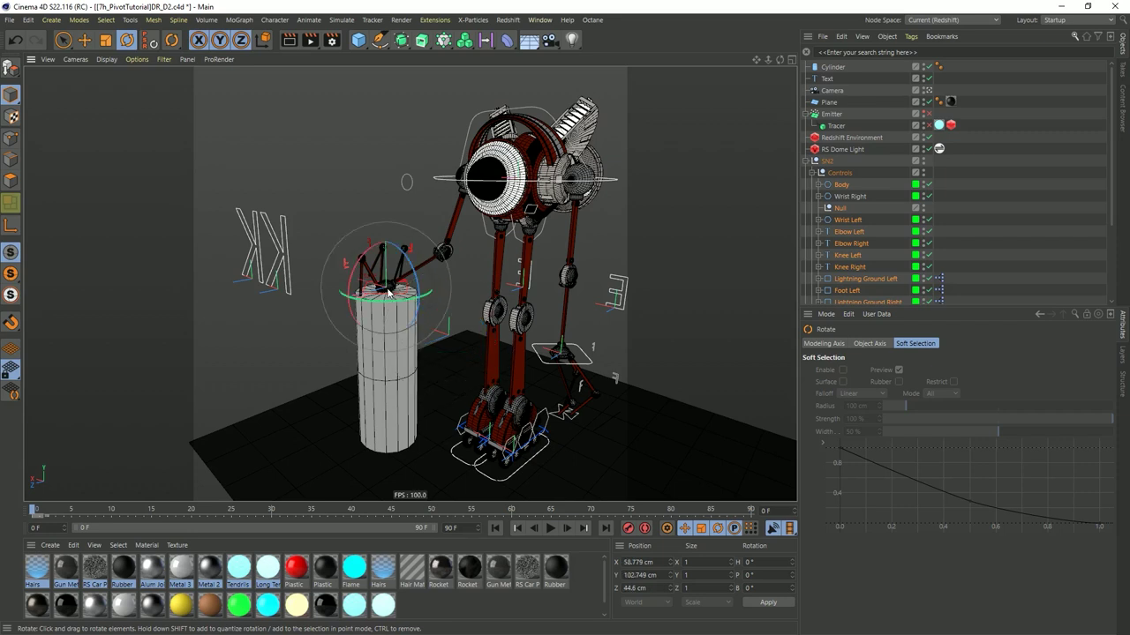
mouse_move(414, 273)
left_mouse_down()
mouse_move(349, 273)
mouse_move(395, 315)
mouse_move(397, 289)
mouse_move(411, 284)
mouse_move(409, 189)
mouse_move(425, 265)
left_mouse_up()
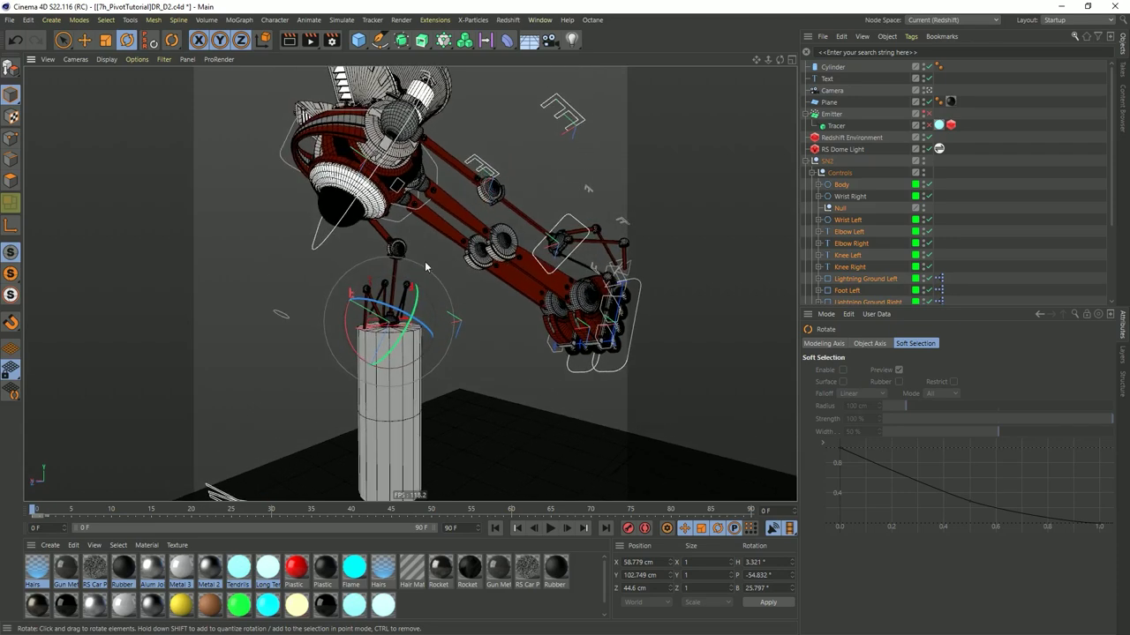
- Relocate the selection's pivot to the Body control, and move and rotate the selected robot controls to Y 196.792 cm, H 4.233°, P -30.27°, B 116.938°
left_click(369, 163)
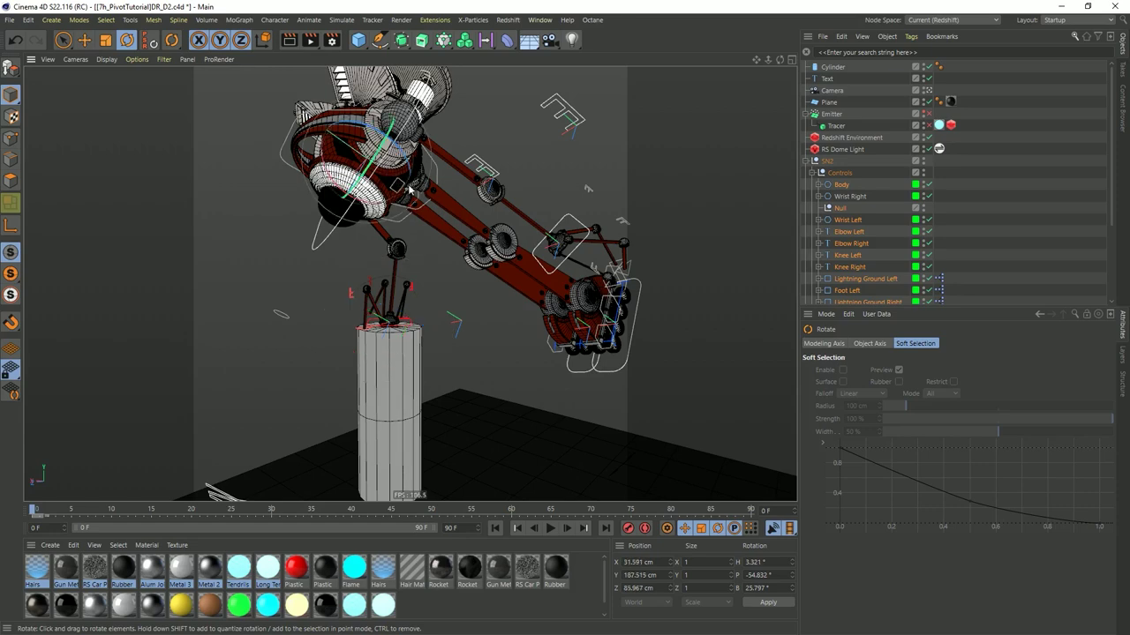
key("e")
mouse_move(409, 188)
left_mouse_down("alt")
mouse_move(415, 212)
mouse_move(399, 166)
mouse_move(524, 242)
mouse_move(370, 176)
mouse_move(353, 188)
mouse_move(402, 160)
mouse_move(399, 177)
left_mouse_up("alt")
key("r")
scroll(399, 177, "down", 6)
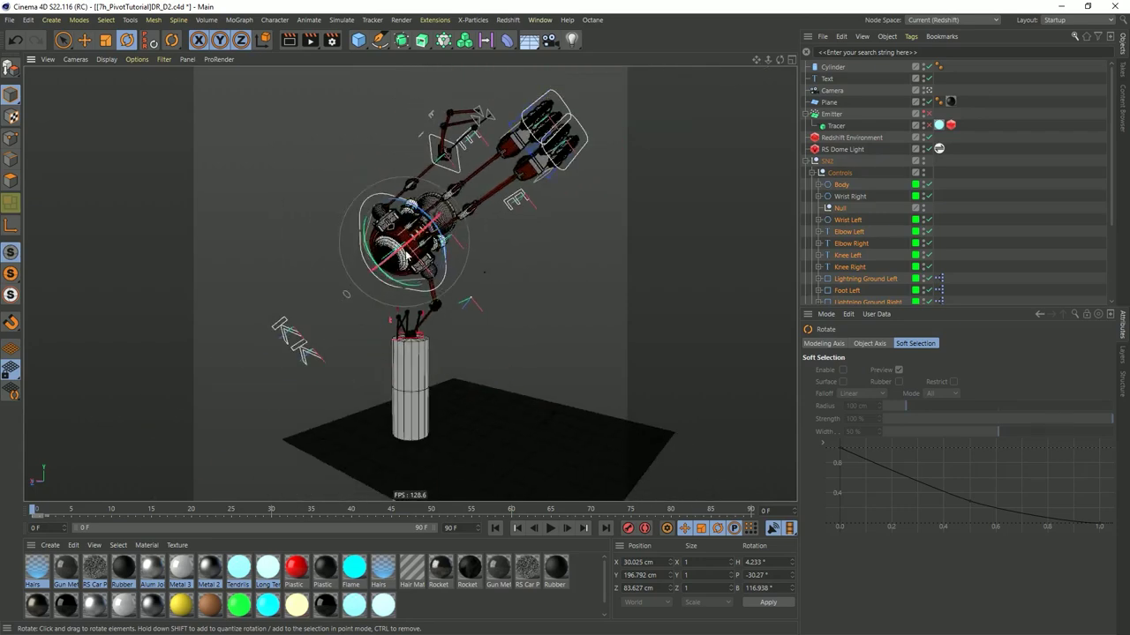
middle_click_drag(476, 197, 454, 234, "alt")
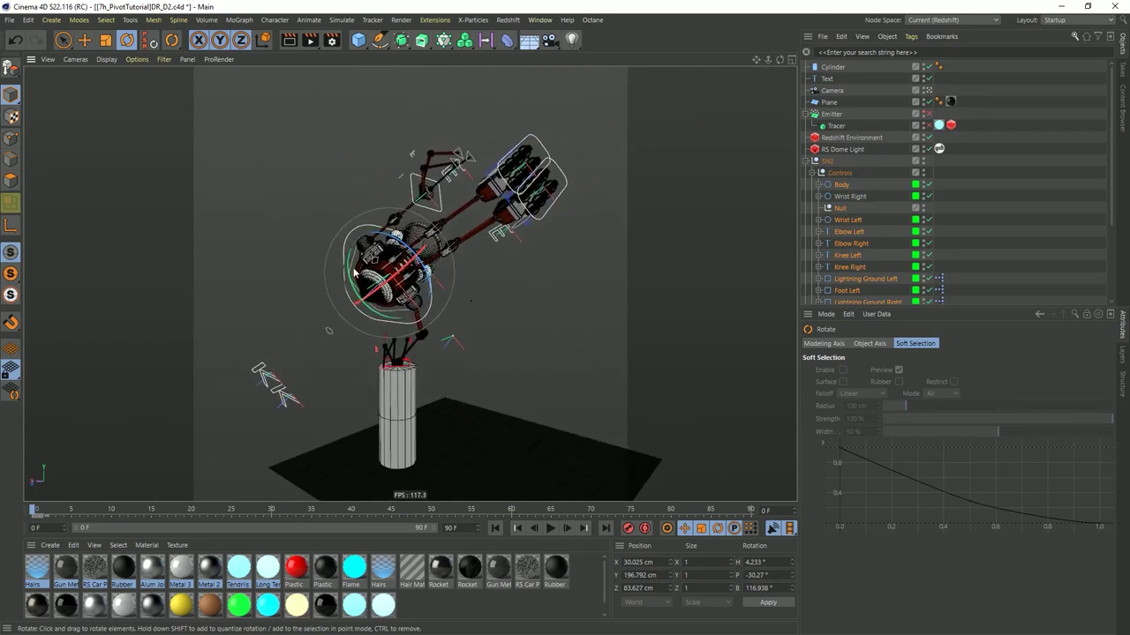
- Select the four Foot and Lightning Ground controls and pull them toward the body to about X -93.8, Y 250.7, Z 105 cm, bending the knees
left_click_drag(63, 40, 99, 78)
left_click_drag(574, 118, 549, 162)
left_click_drag(574, 207, 565, 215, "alt")
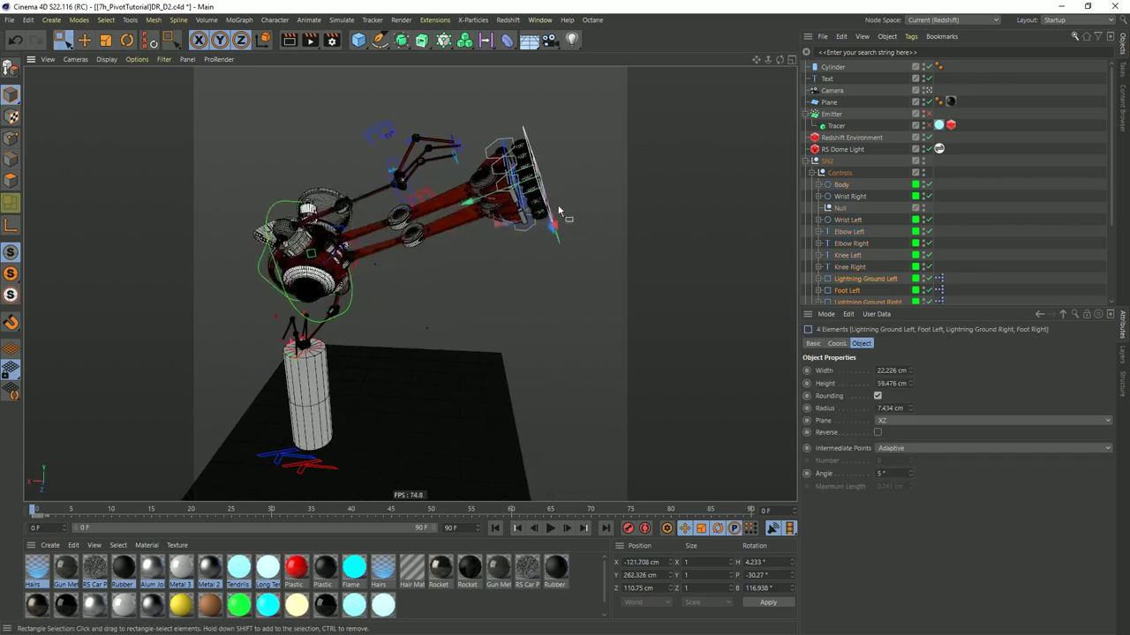
left_click_drag(537, 176, 478, 248)
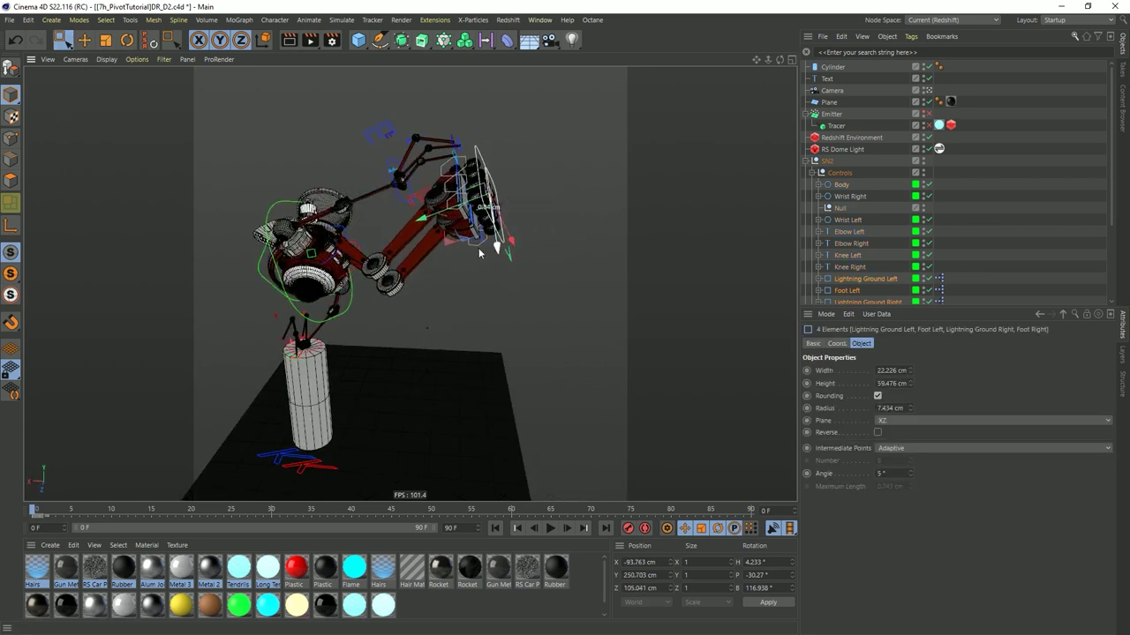
left_click(477, 144)
left_click_drag(477, 144, 466, 164)
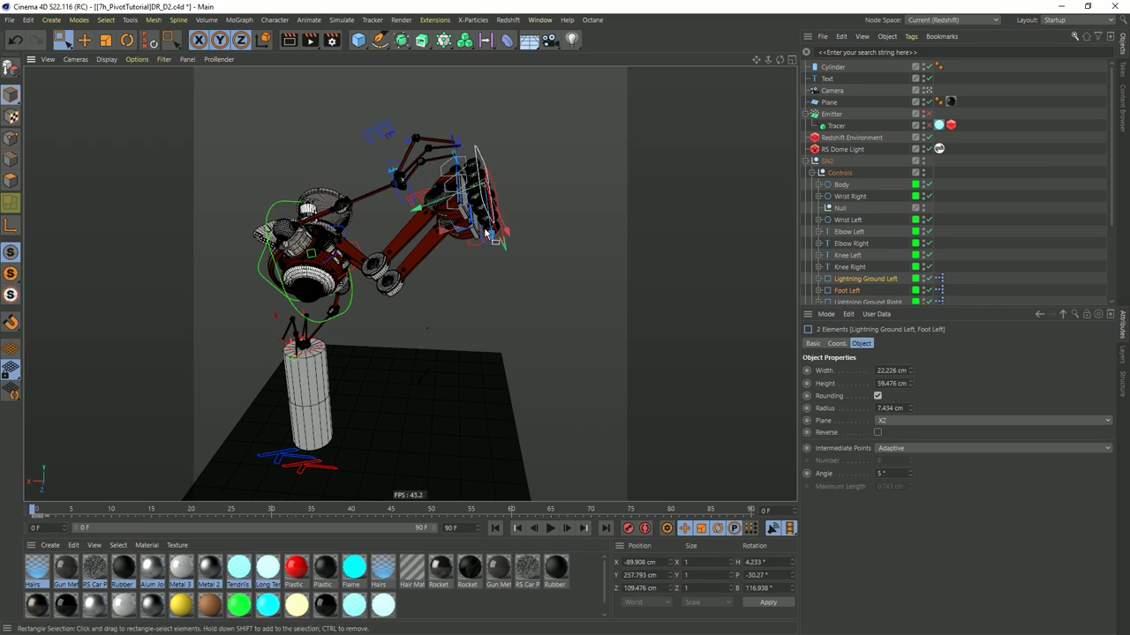
left_click(418, 215)
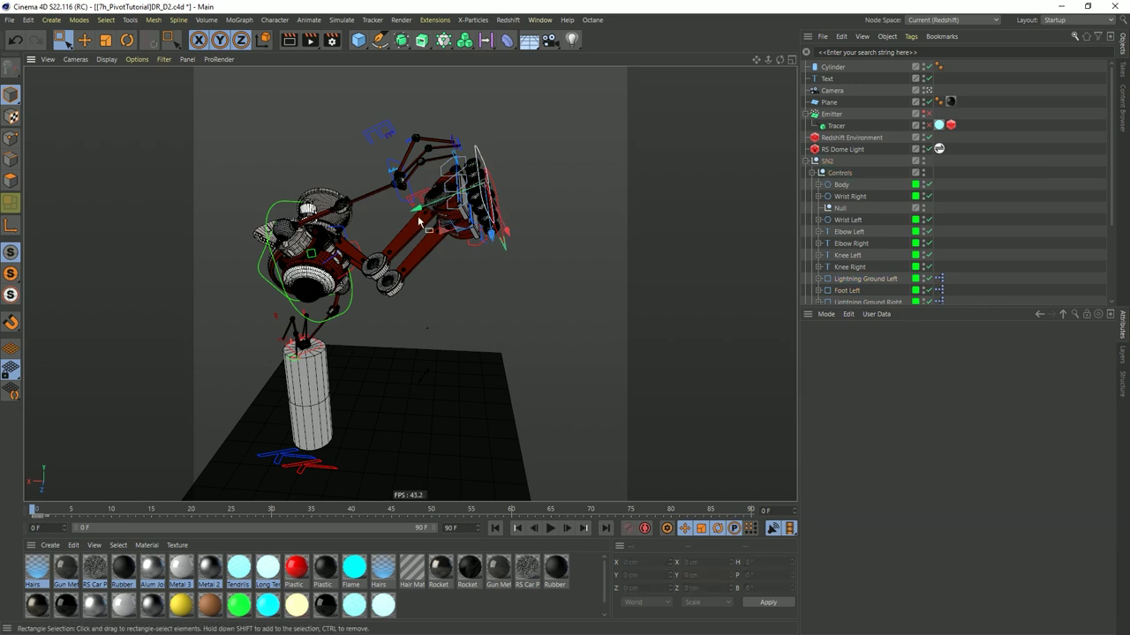
left_click(474, 157)
left_click_drag(439, 217, 415, 291)
- Delete the helper null from the robot's Controls group and check the pose from other angles
left_click(837, 208)
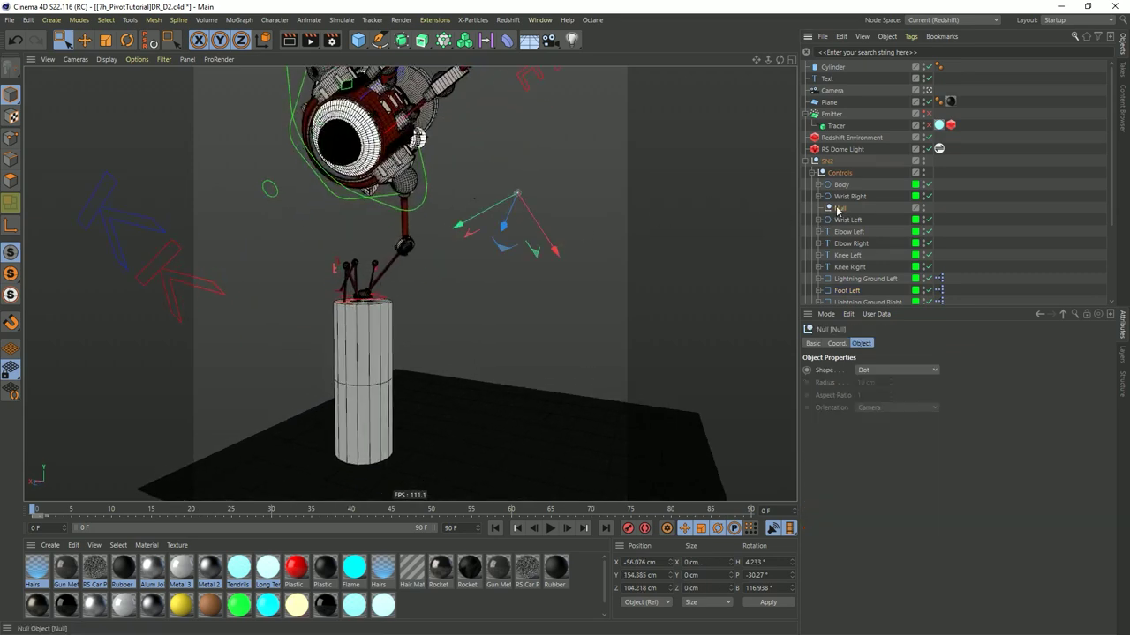
key("Delete")
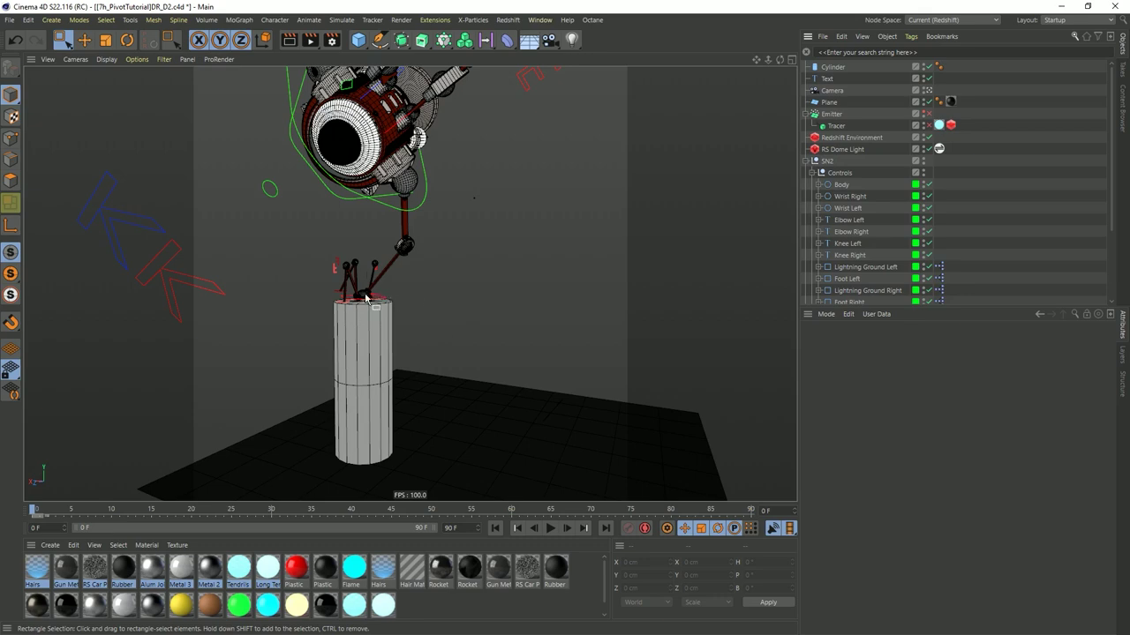
left_click_drag(391, 316, 360, 341, "alt")
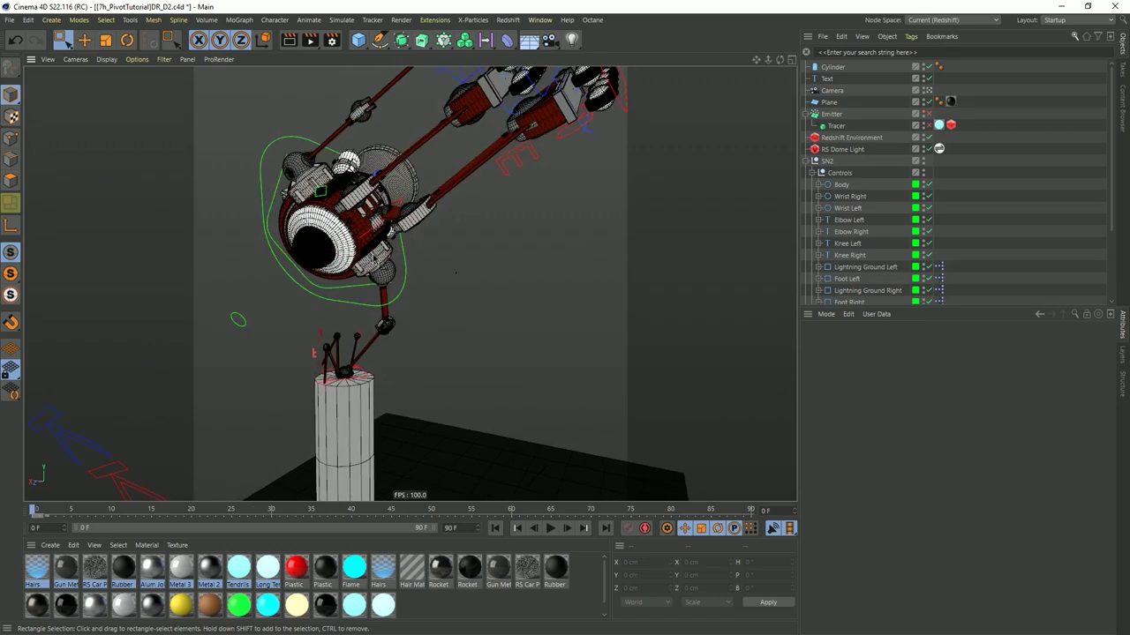
left_click_drag(456, 272, 417, 266, "alt")
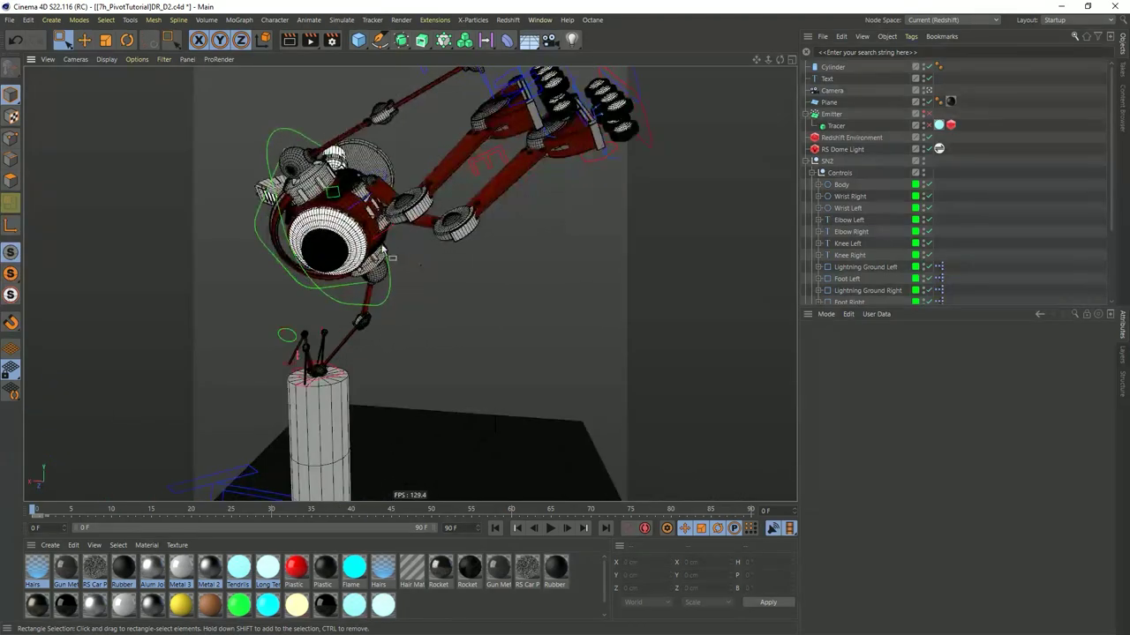